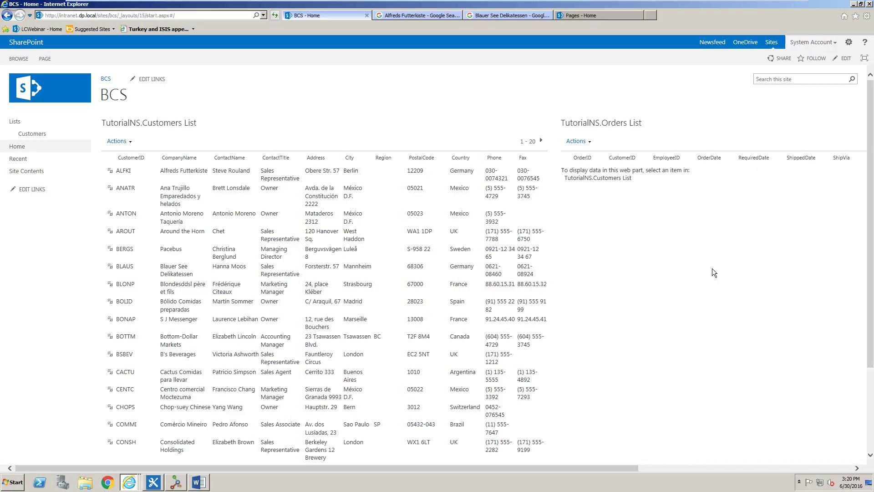
Step: Add a Document Library app named 'Customer Quotations', fixing a typo in the name
left_click(849, 42)
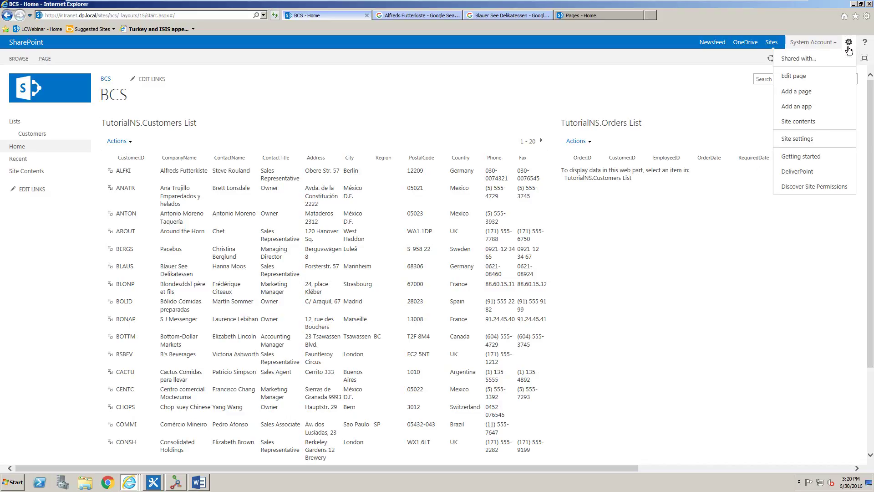
left_click(819, 108)
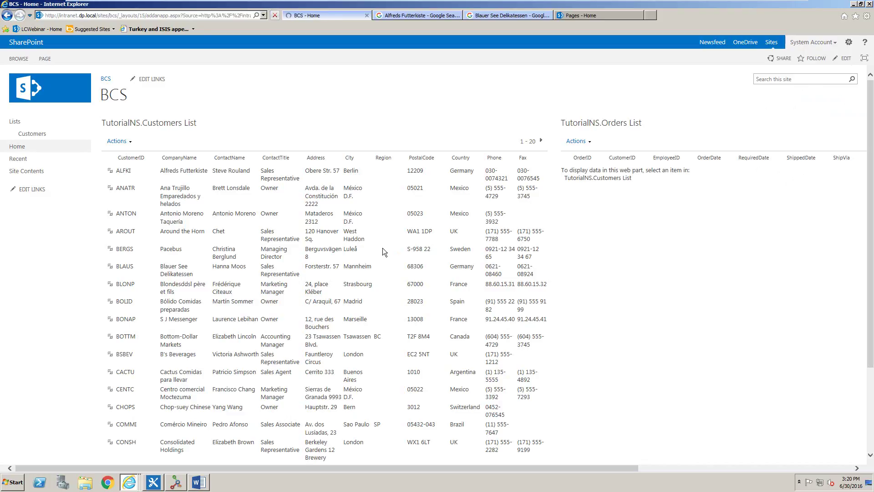
left_click(141, 187)
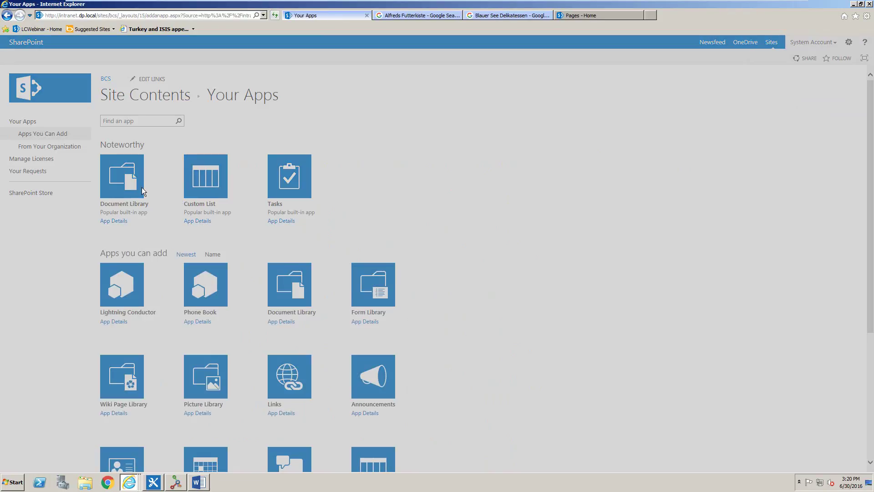
type("customer Quo")
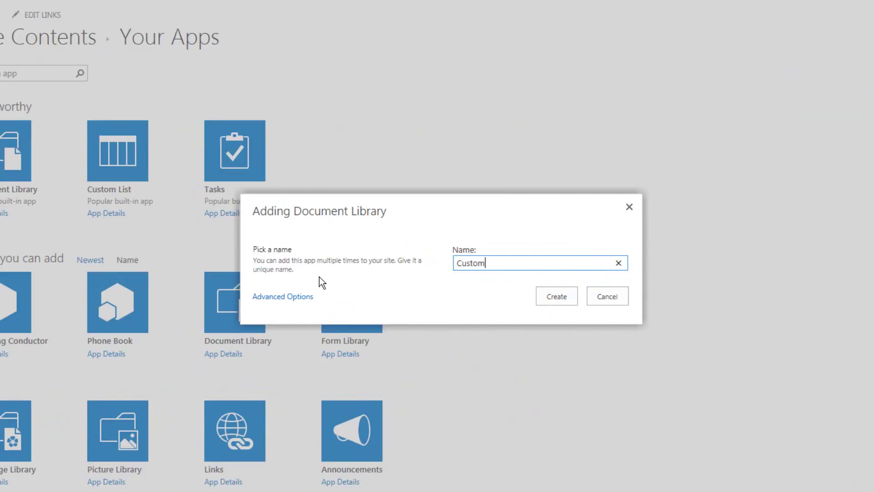
type("ation")
key("BackSpace")
key("BackSpace")
key("BackSpace")
key("BackSpace")
key("BackSpace")
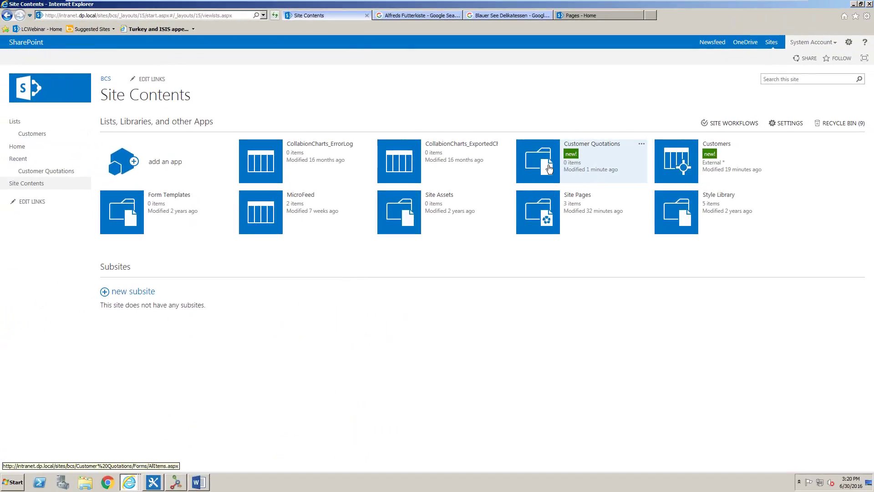
Step: In the Customer Quotations library, start a new 'Company Name' column of External Data type
left_click(551, 168)
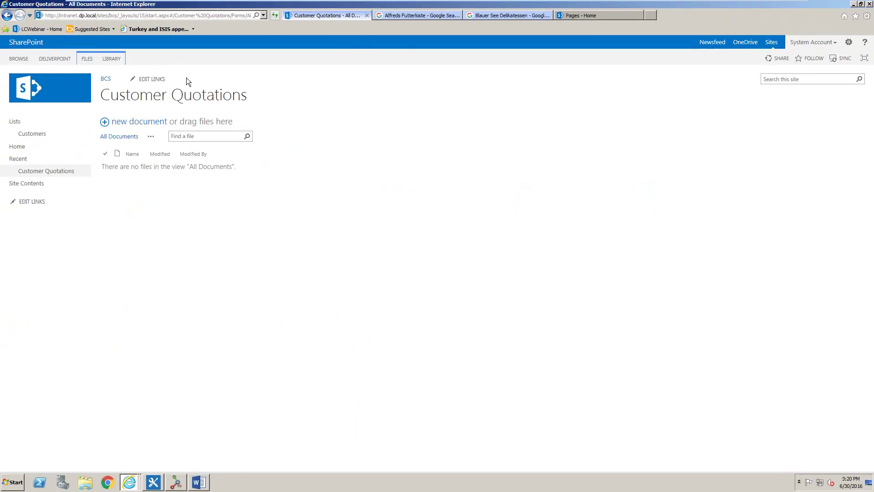
left_click(113, 62)
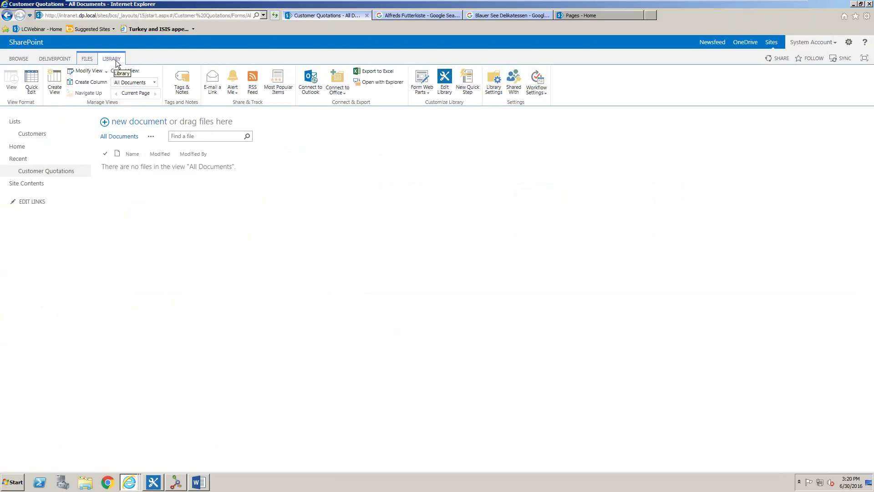
left_click(97, 83)
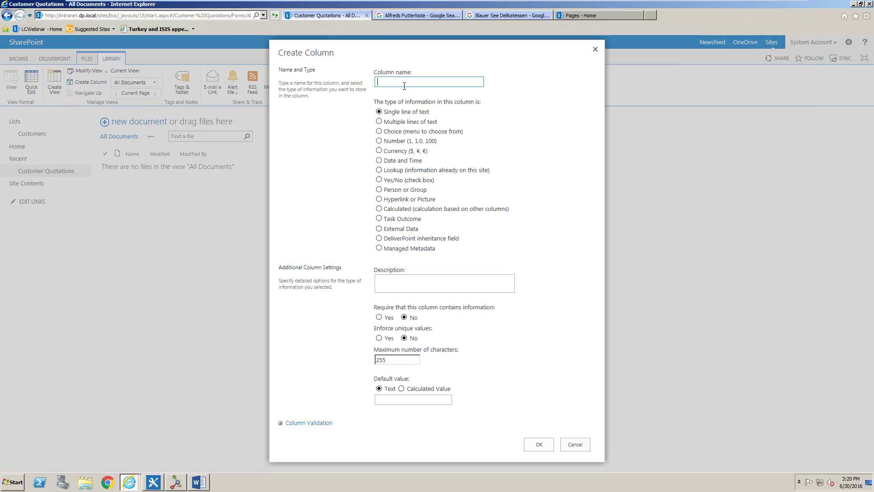
left_click(405, 86)
type("Company")
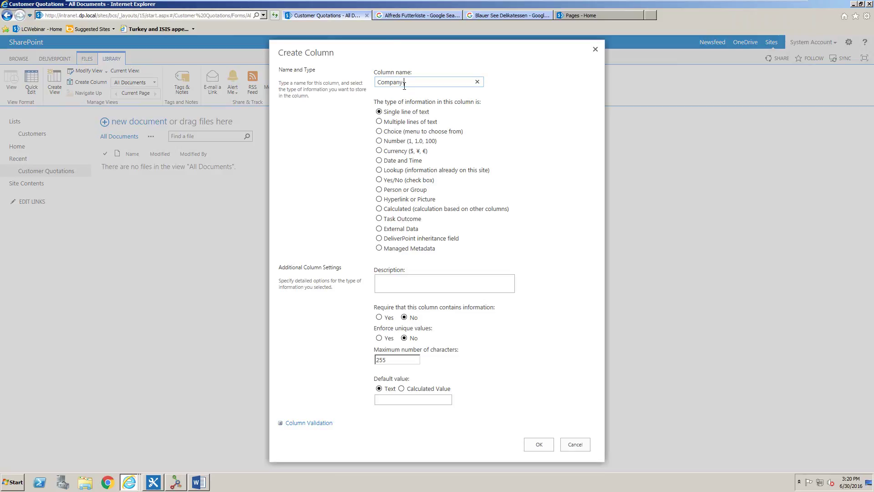
type(" Name")
left_click(380, 230)
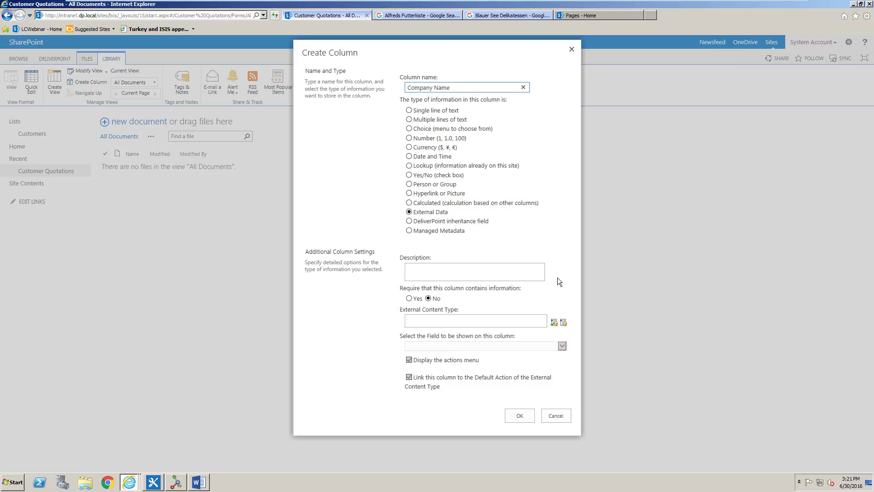
Step: Select Northwind_Customers_Orders as the column's external content type
left_click(564, 323)
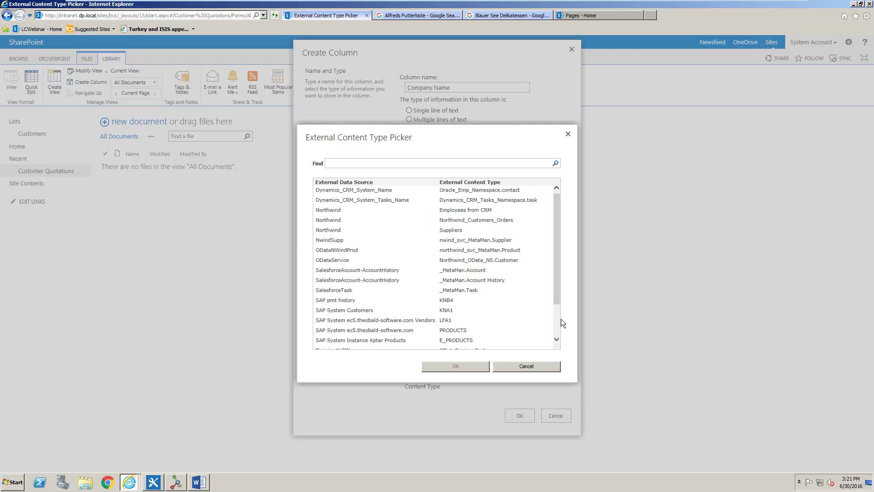
left_click(496, 223)
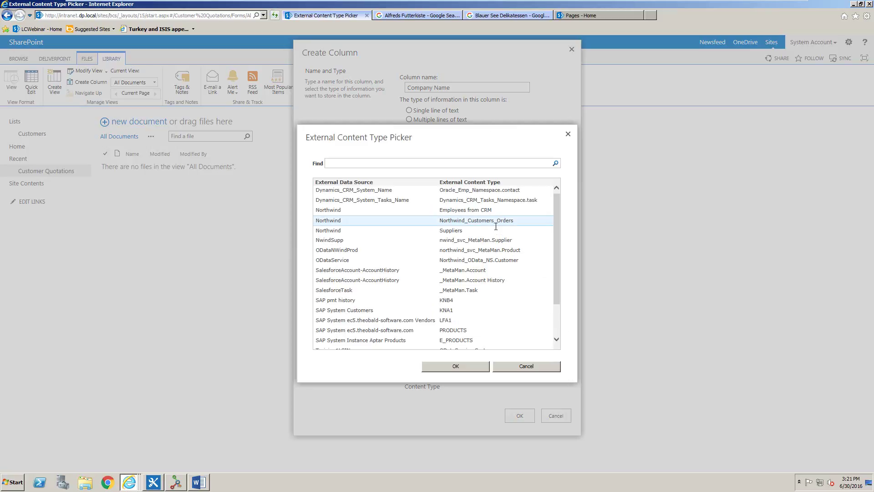
left_click(458, 367)
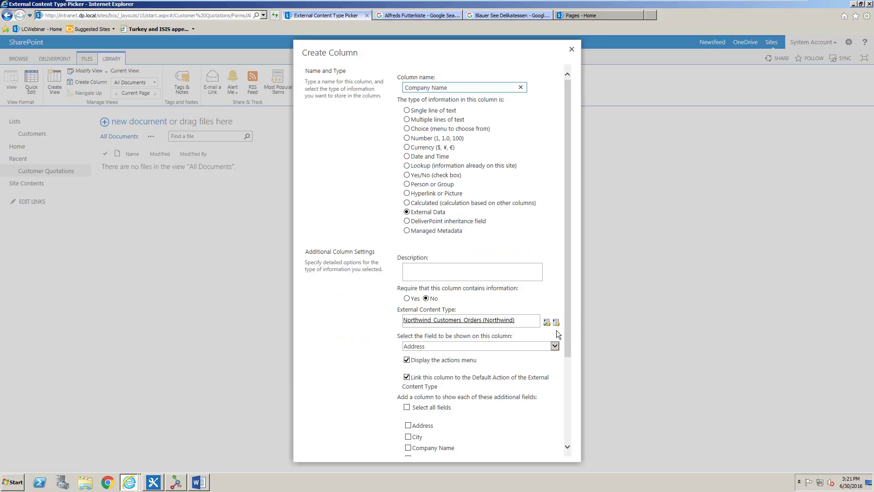
Step: Show Company Name and add Address, City, Country and PostalCode fields, then finish the column
left_click(555, 345)
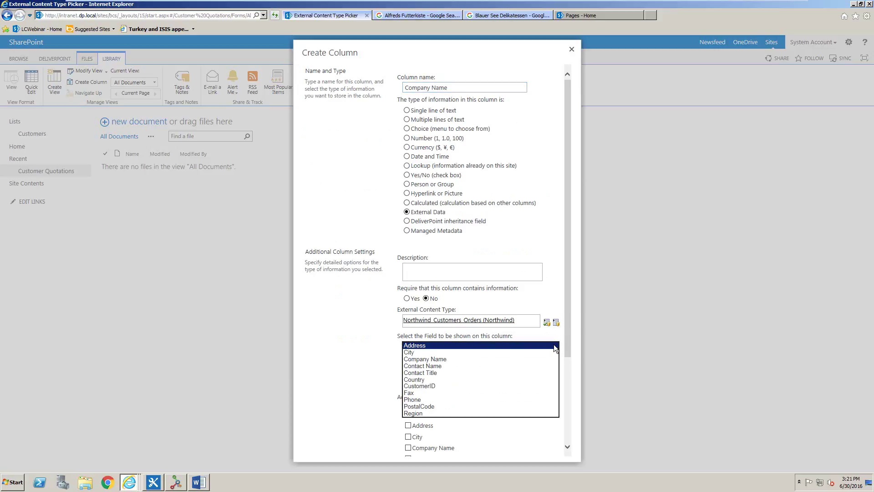
left_click(520, 359)
left_click_drag(569, 330, 570, 400)
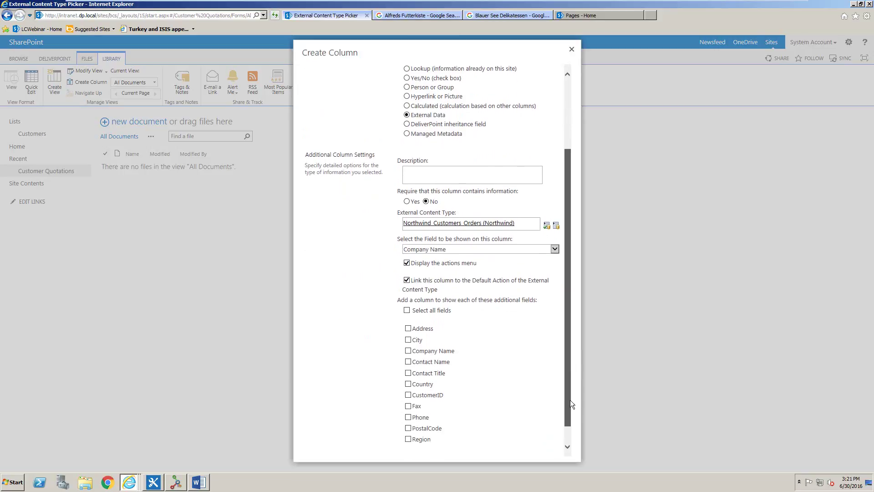
left_click(408, 328)
left_click(409, 339)
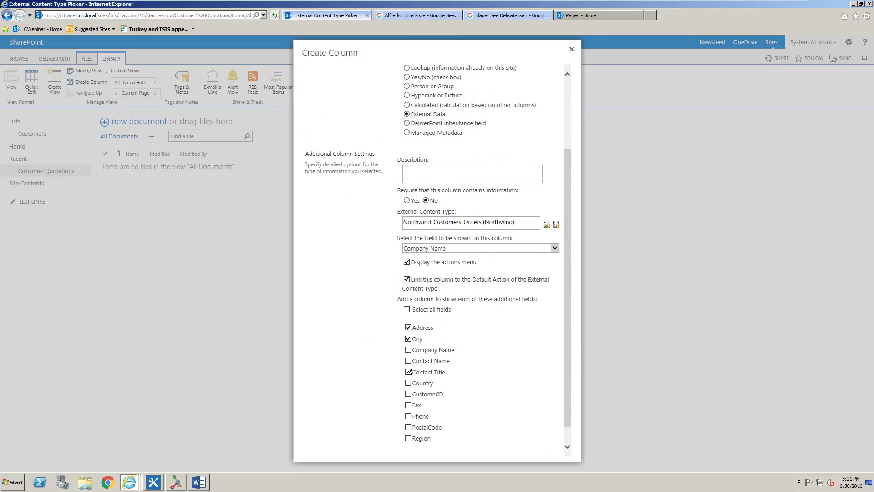
left_click(408, 383)
left_click(408, 427)
scroll(567, 405, "down", 1)
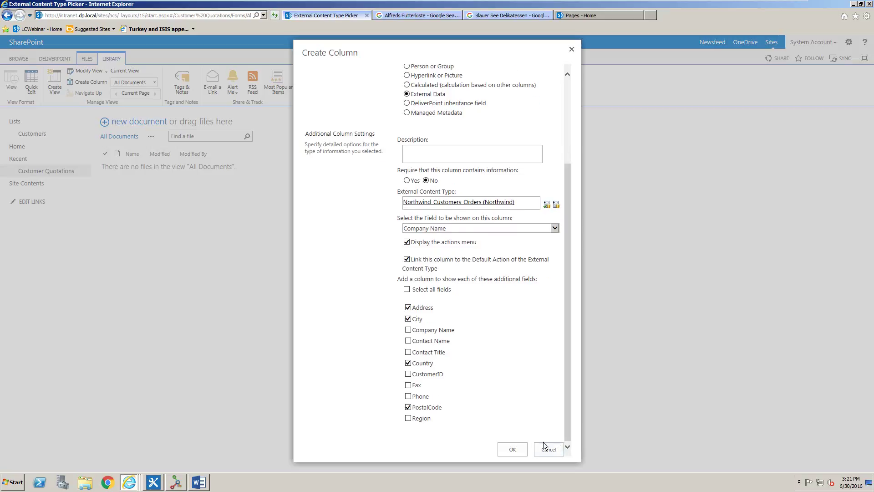
left_click(515, 448)
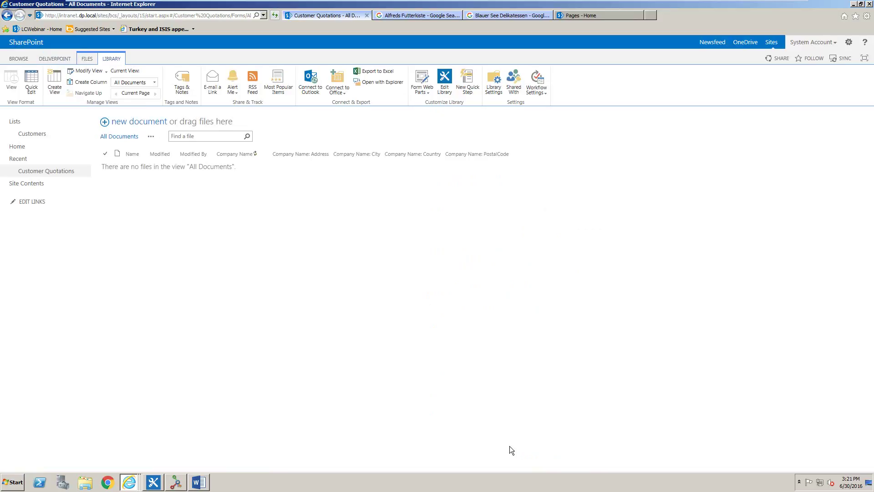
Step: Upload BCS O365.pptx from the Desktop into the Customer Quotations library
left_click(90, 61)
left_click(46, 87)
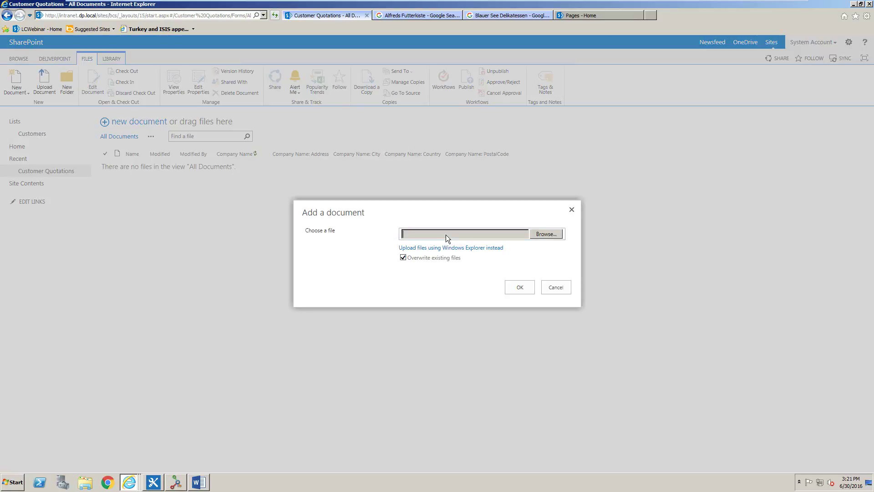
left_click(544, 235)
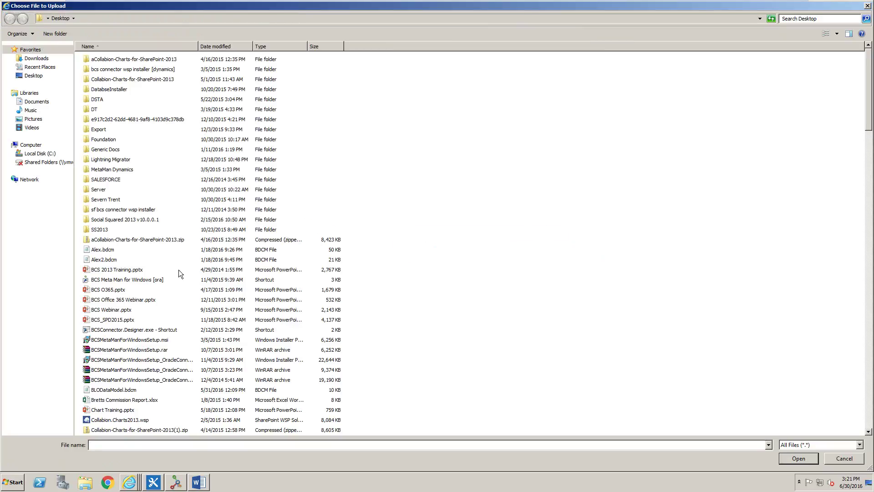
left_click(116, 290)
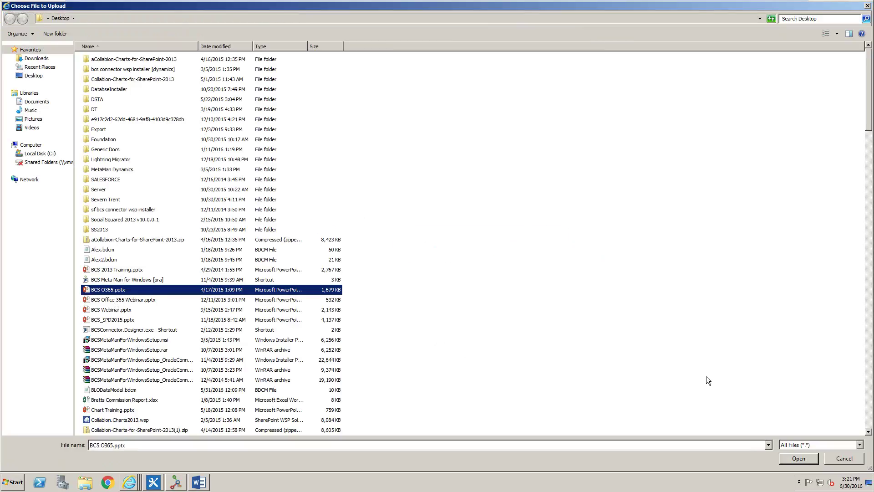
left_click(792, 460)
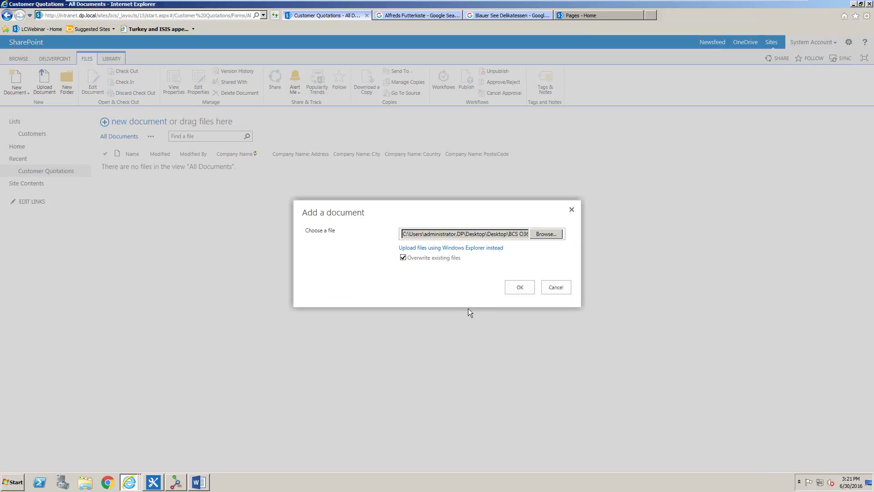
left_click(518, 287)
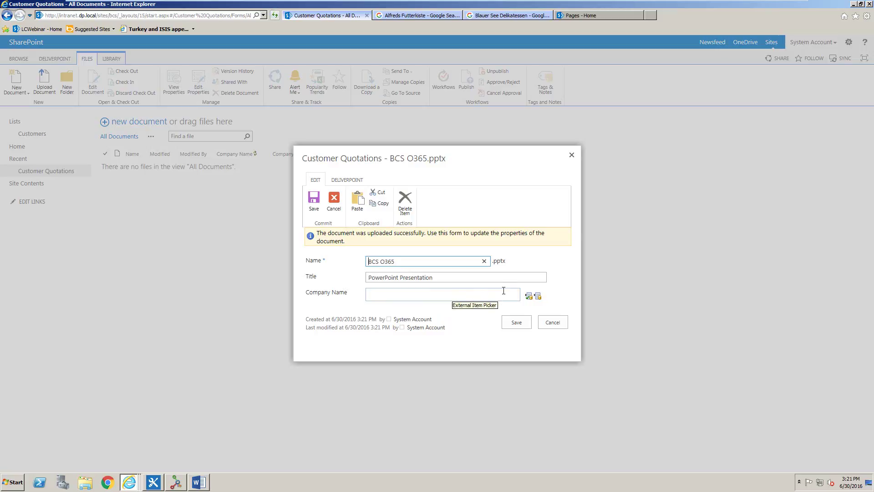
Step: Set BCS O365's company to S J Messenger, then open a new library document in Word
left_click(539, 298)
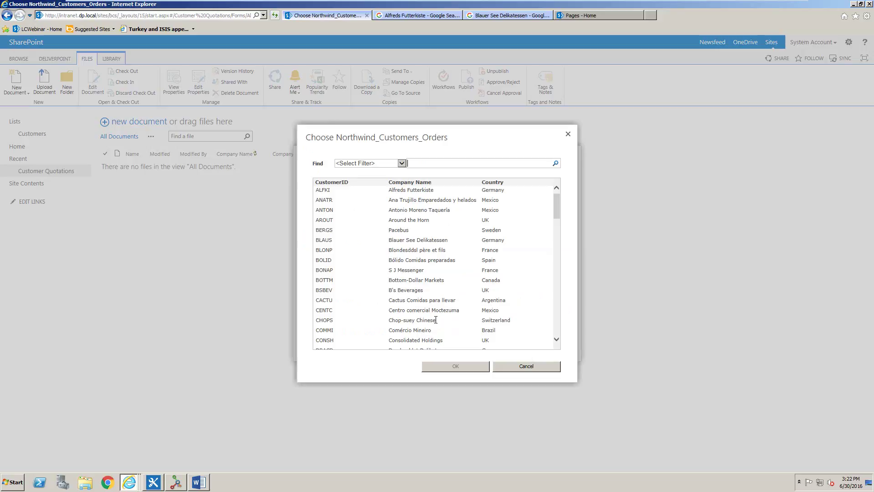
left_click(403, 270)
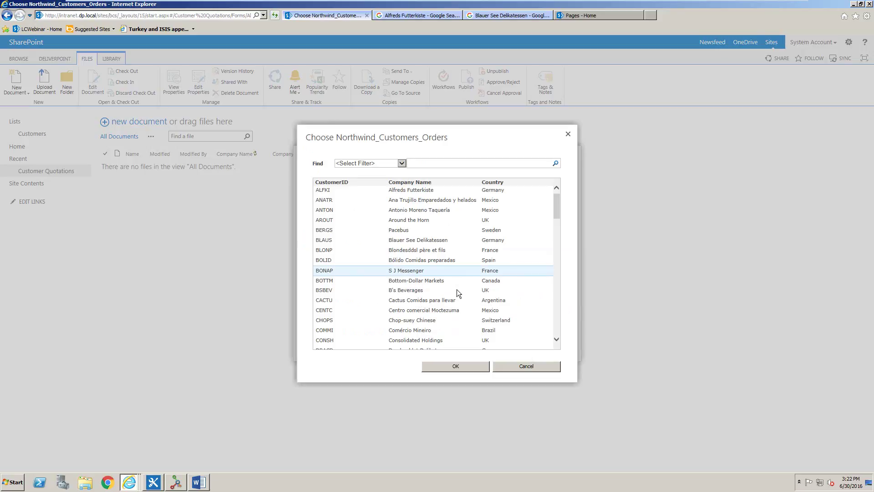
left_click(441, 365)
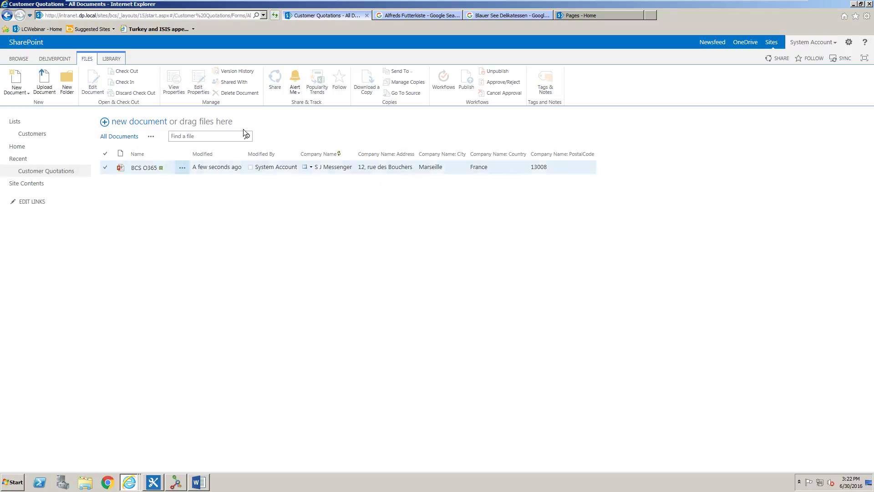
left_click(16, 79)
left_click(473, 281)
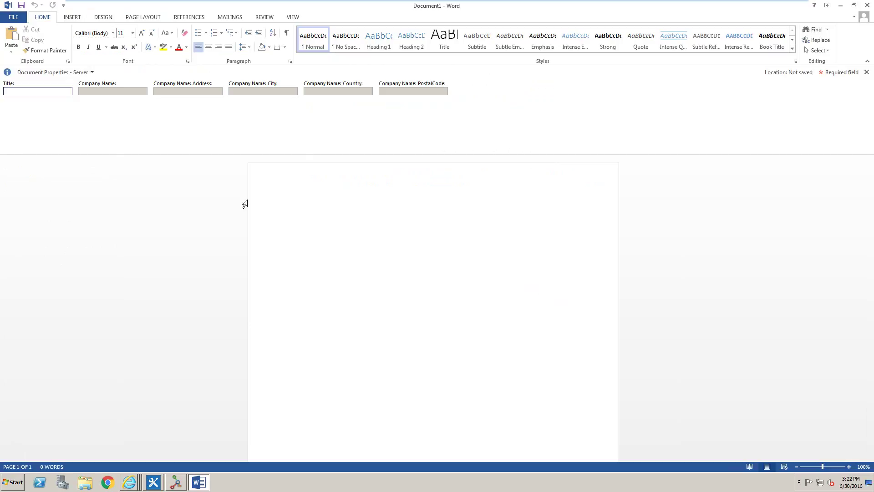
Step: Type 'Customer Quotation For' and insert the Company Name document property field after it
type("customer ")
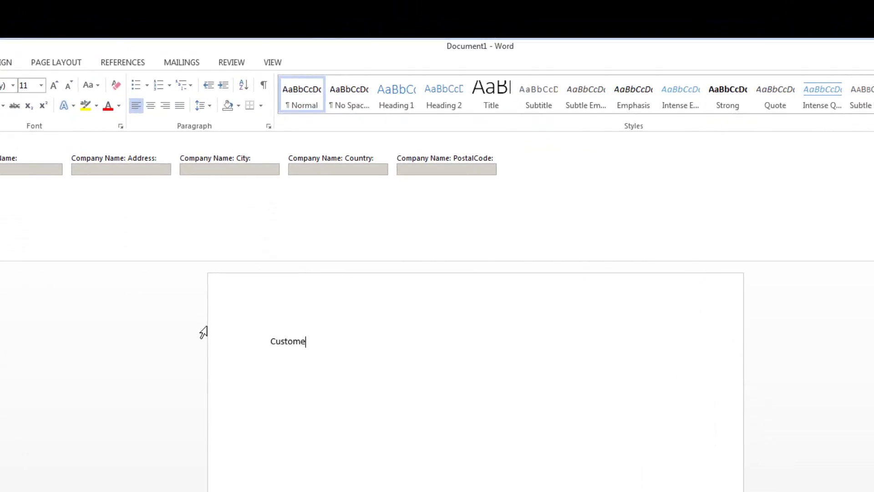
type("Quot")
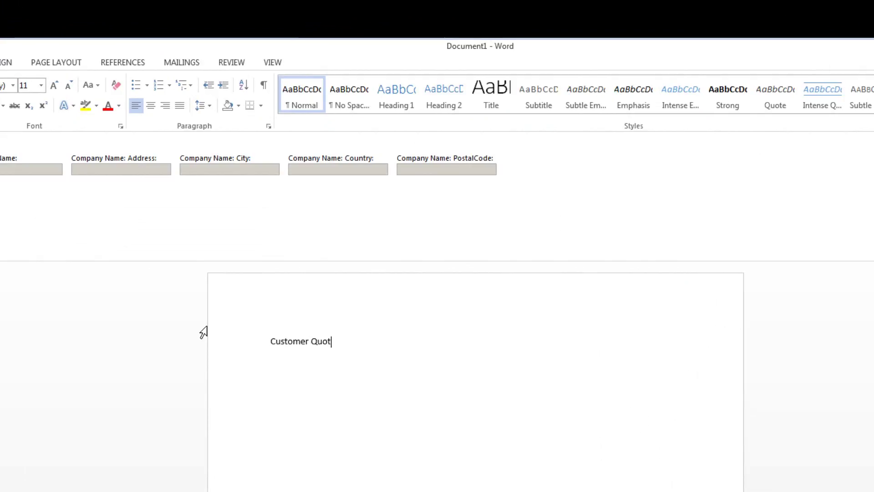
type("ation For")
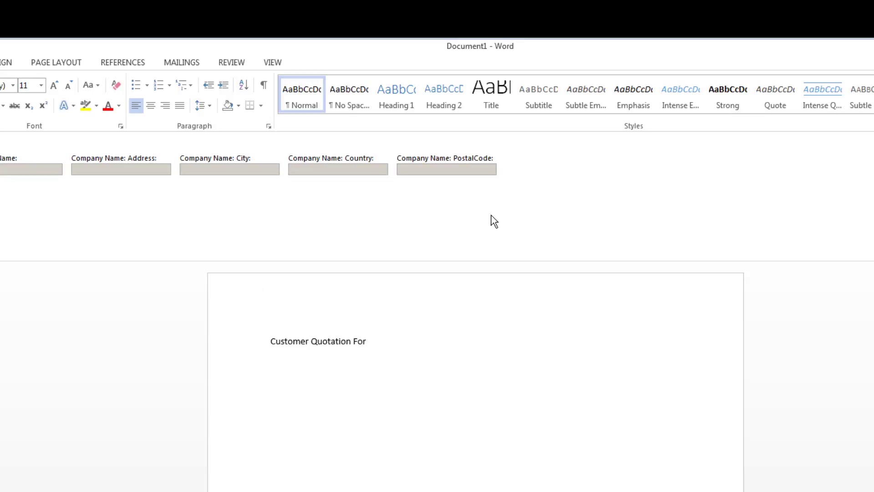
key("alt+n")
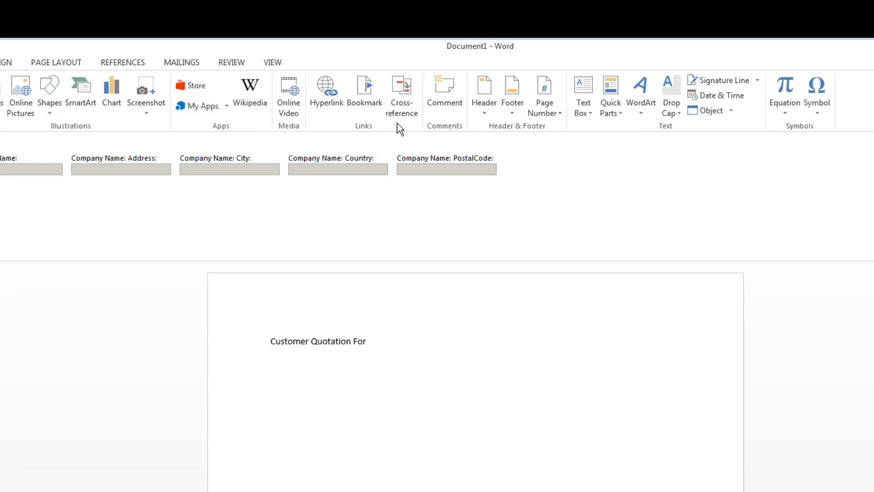
left_click(621, 110)
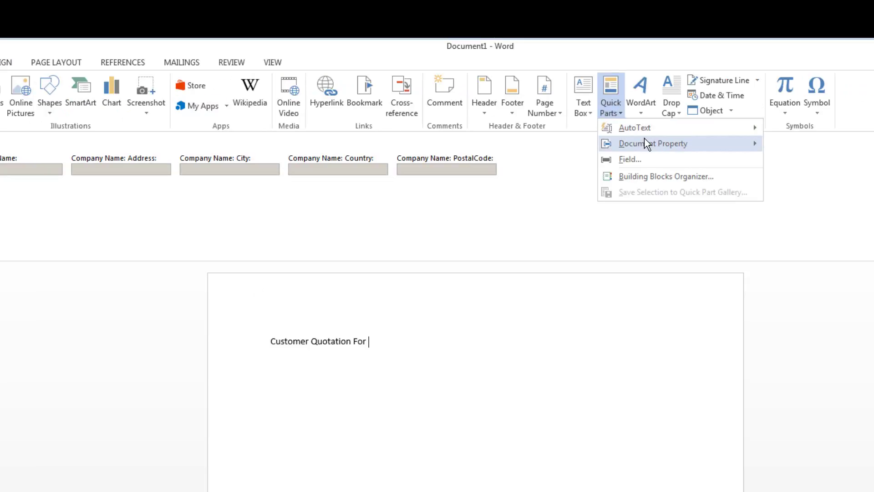
mouse_move(646, 142)
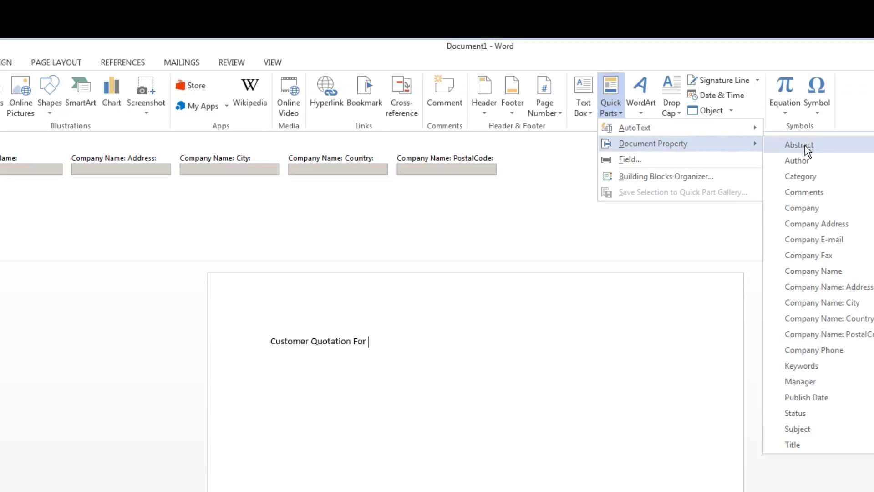
left_click(793, 272)
left_click(559, 351)
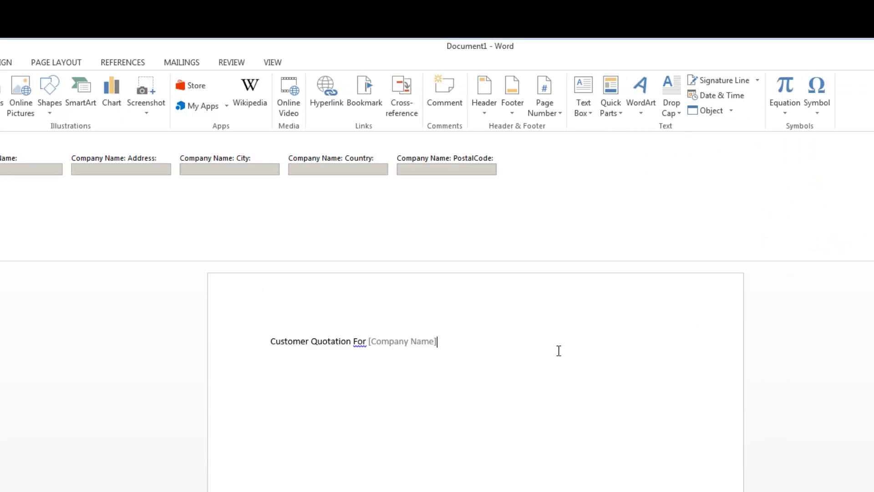
key("Return")
Step: Apply the Heading 1 style to the title line
left_click(237, 342)
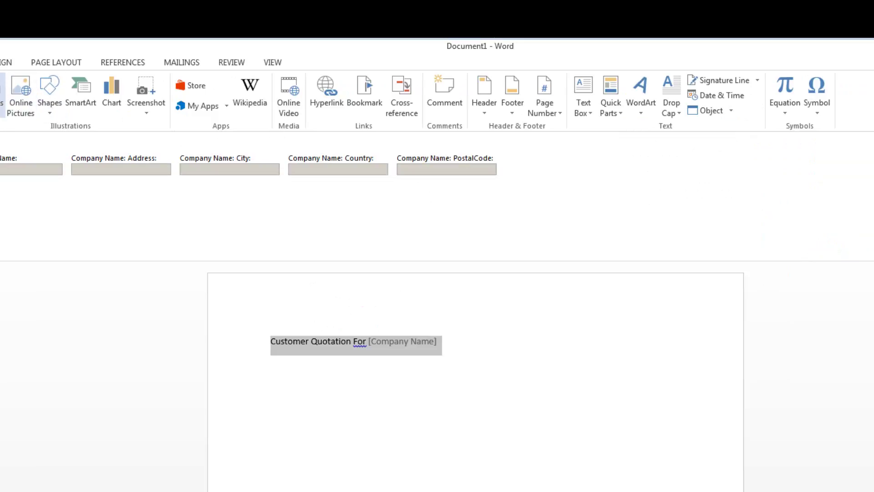
left_click(4, 63)
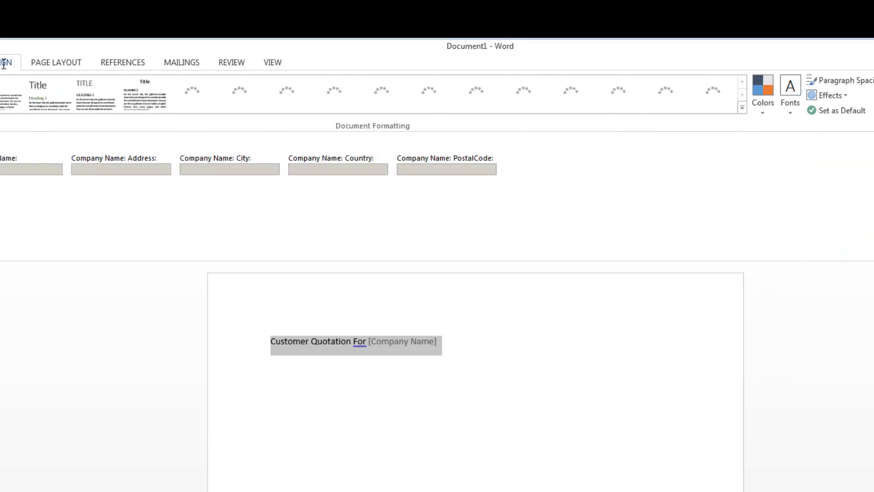
left_click(0, 63)
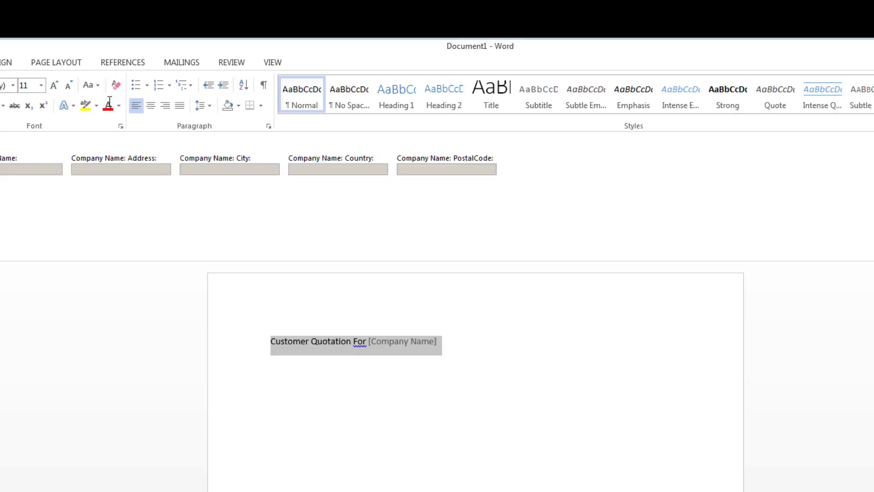
left_click(394, 95)
left_click(378, 396)
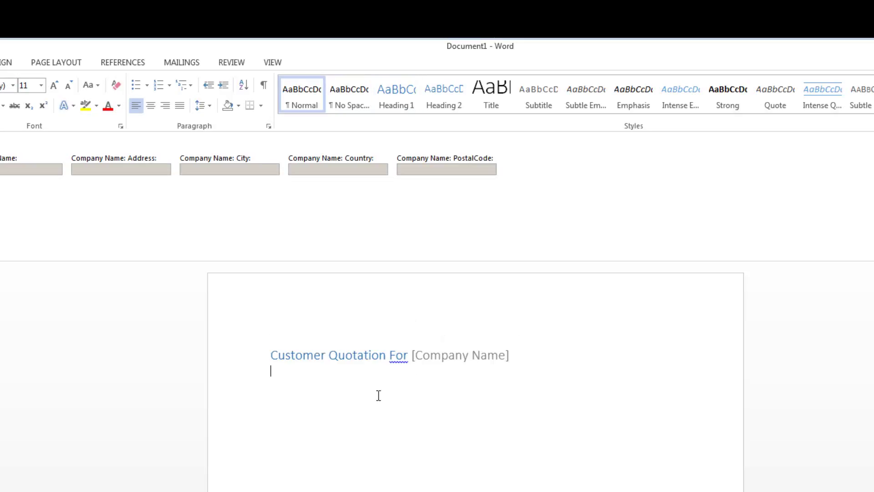
Step: Type 'Customer Address:' and insert the Address and City property fields on separate lines
type("Customer Address:")
left_click(0, 63)
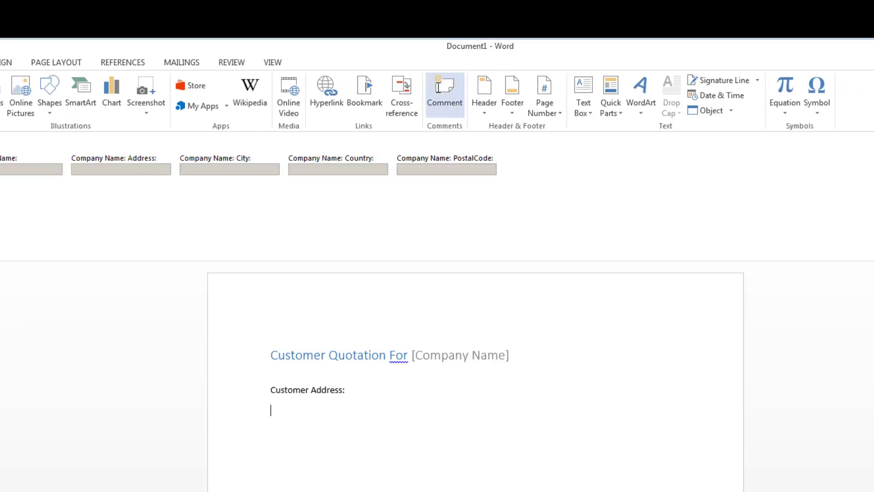
left_click(616, 103)
mouse_move(672, 144)
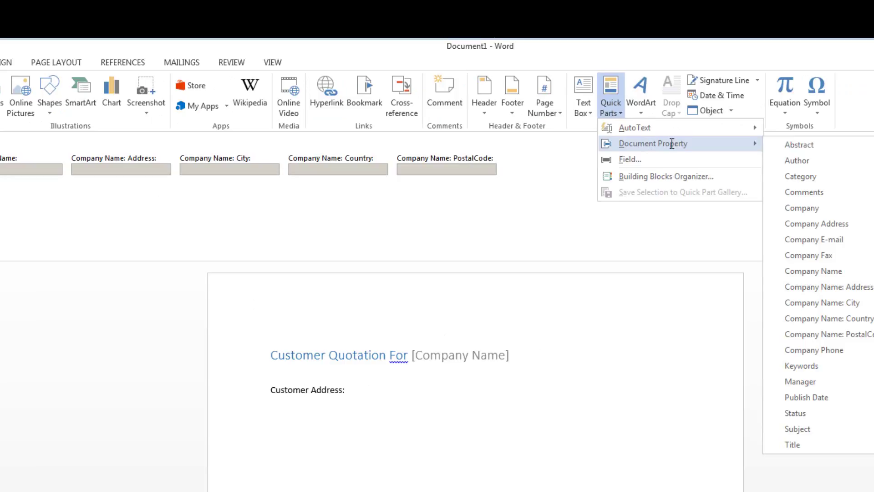
left_click(829, 287)
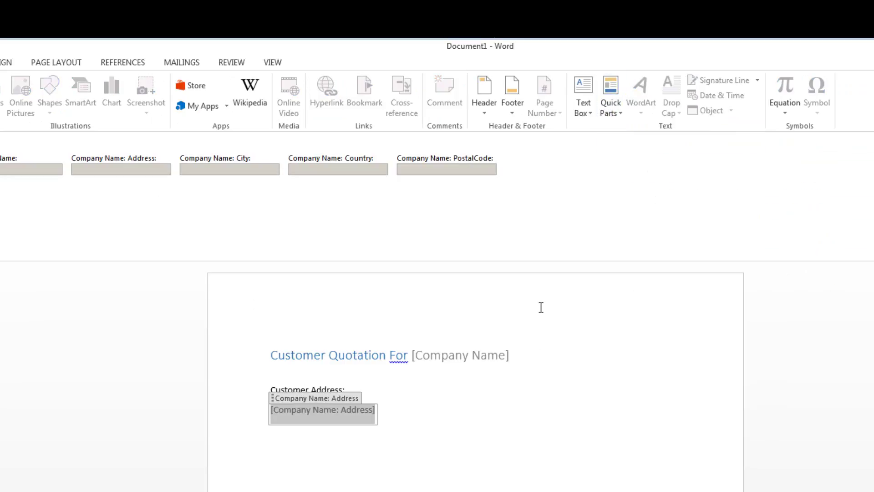
left_click(425, 427)
key("Return")
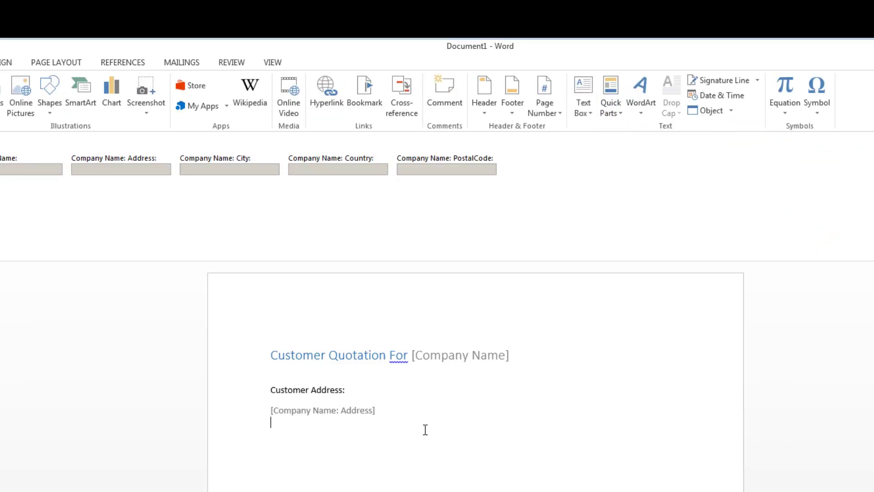
left_click(608, 112)
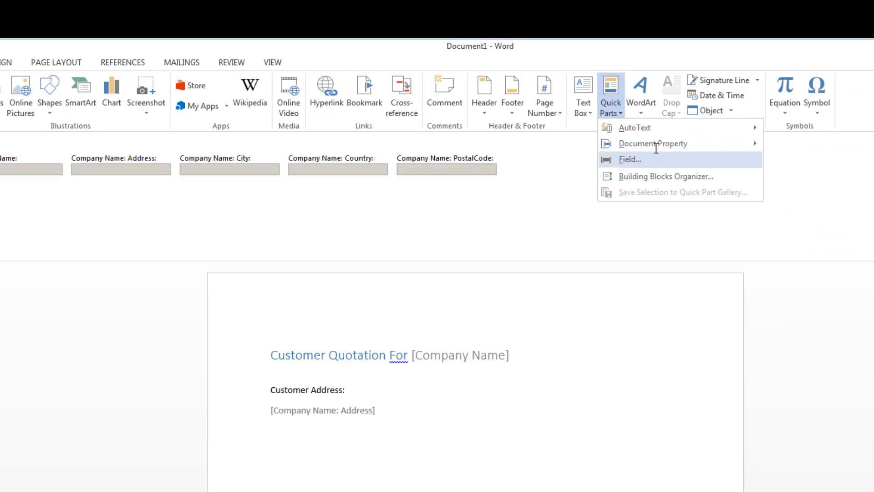
mouse_move(693, 142)
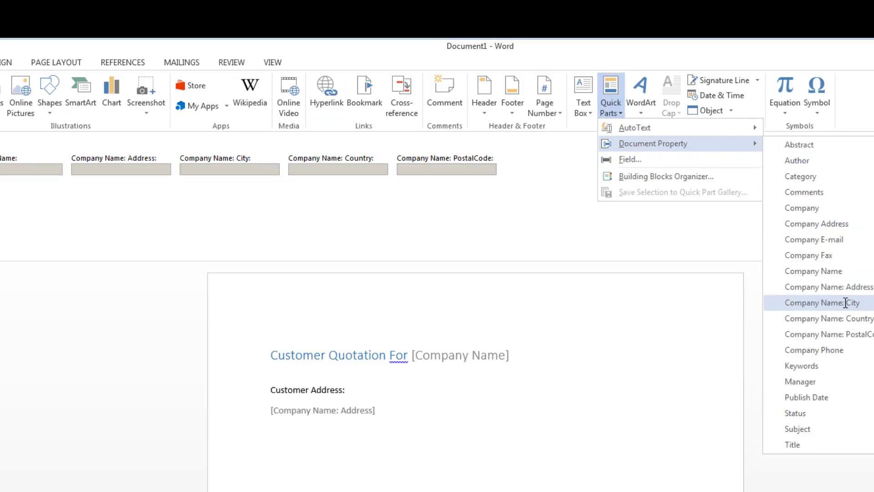
left_click(845, 303)
left_click(550, 437)
key("Return")
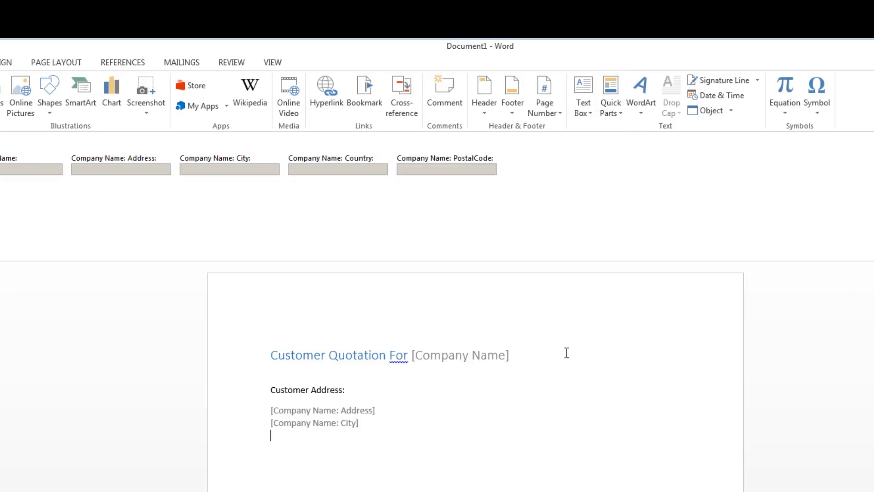
Step: Insert the PostalCode and Country property fields on their own lines
left_click(607, 100)
mouse_move(638, 145)
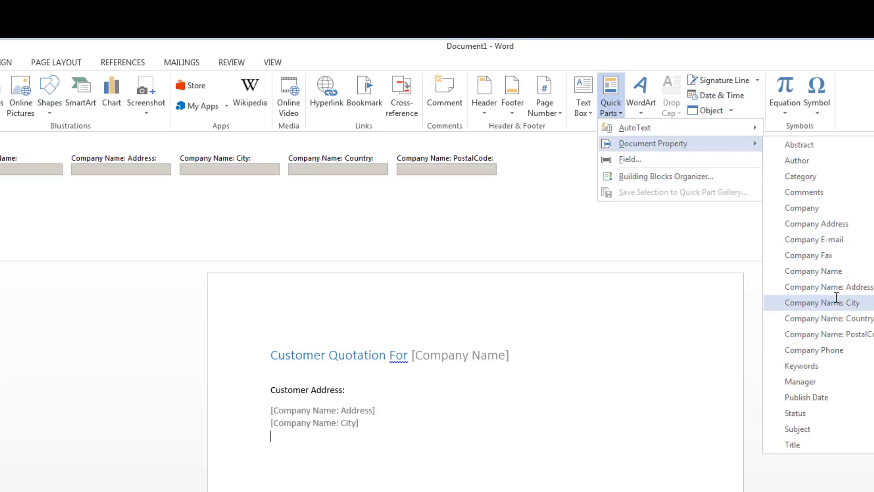
left_click(838, 334)
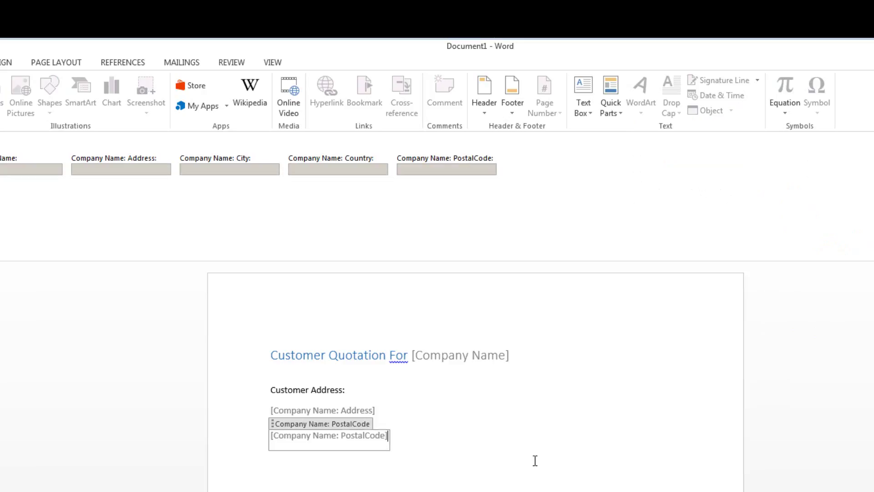
key("Right")
key("Return")
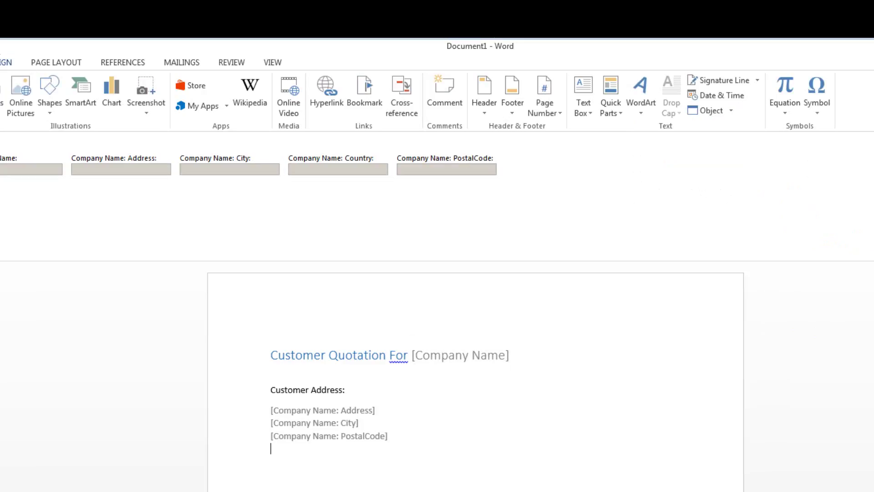
left_click(610, 98)
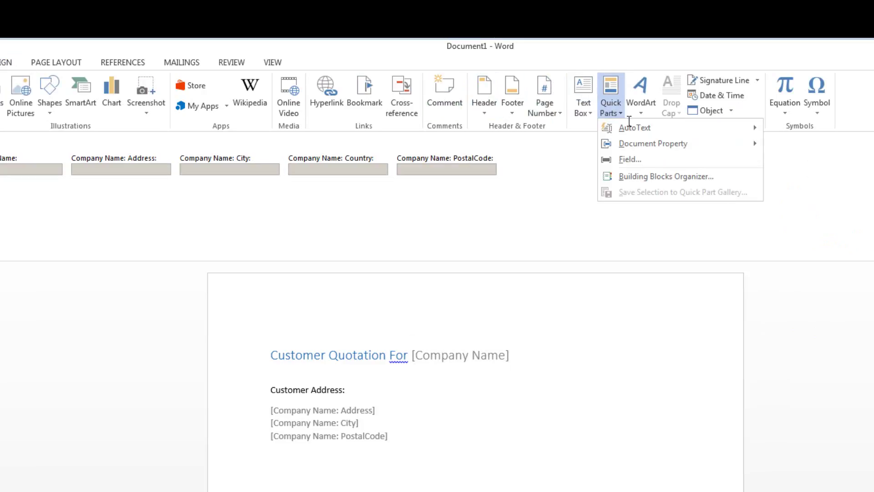
mouse_move(640, 142)
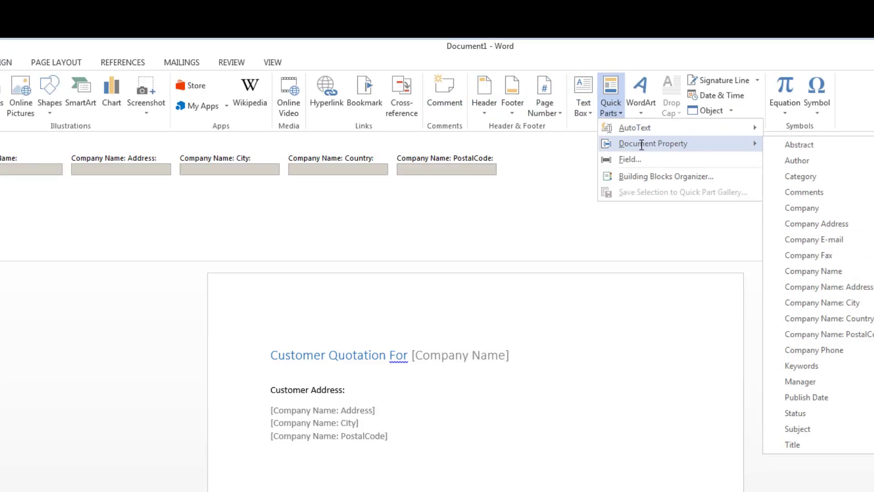
left_click(854, 316)
key("Right")
key("Return")
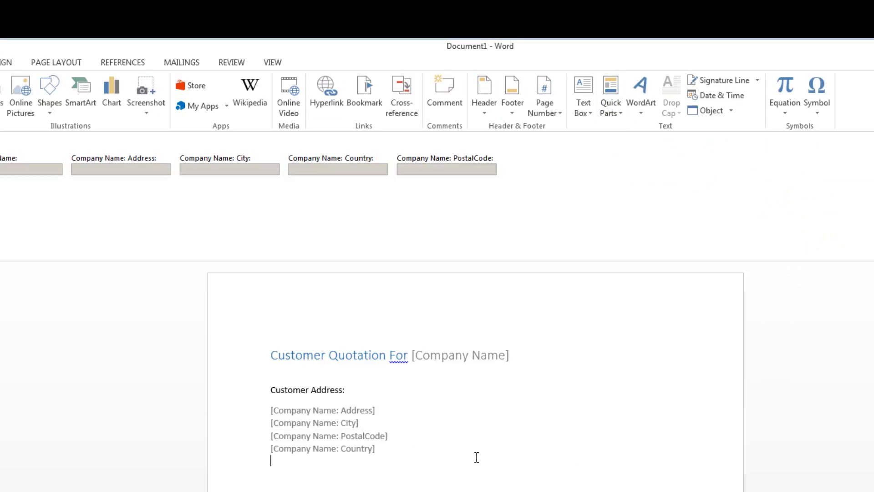
Step: Generate Lorem ipsum sample text with =lorem() on a new line below the address
key("Return")
type("=lorem()")
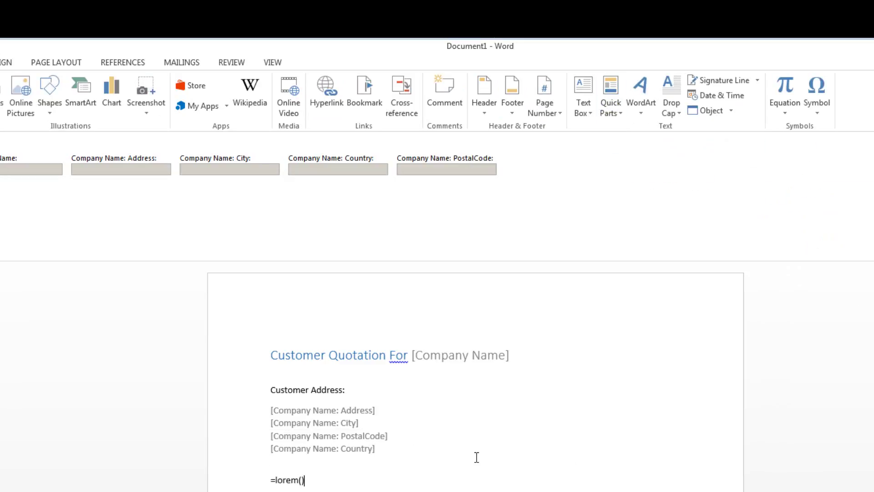
key("Return")
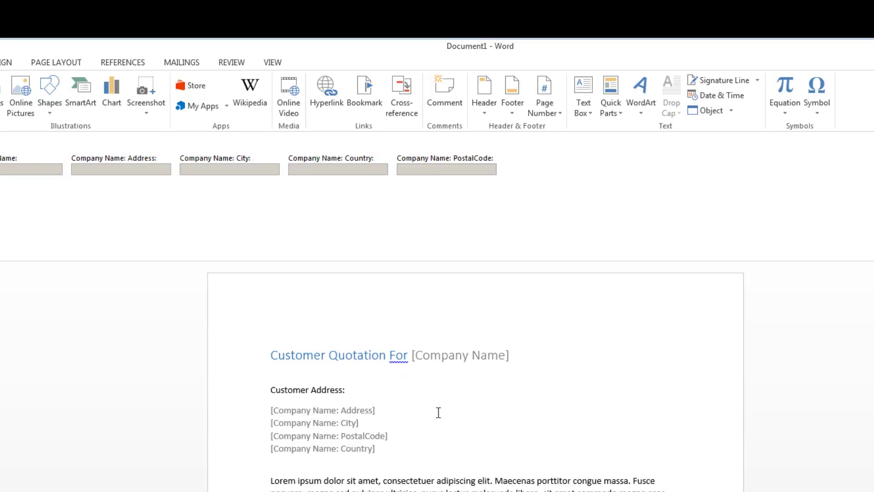
left_click(450, 357)
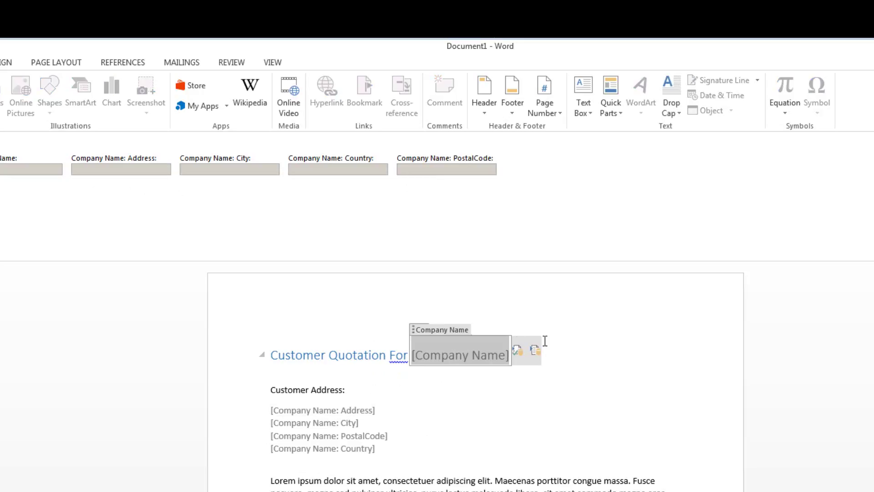
Step: Pick Consolidated Holdings in the external data picker to fill the company fields
left_click(536, 350)
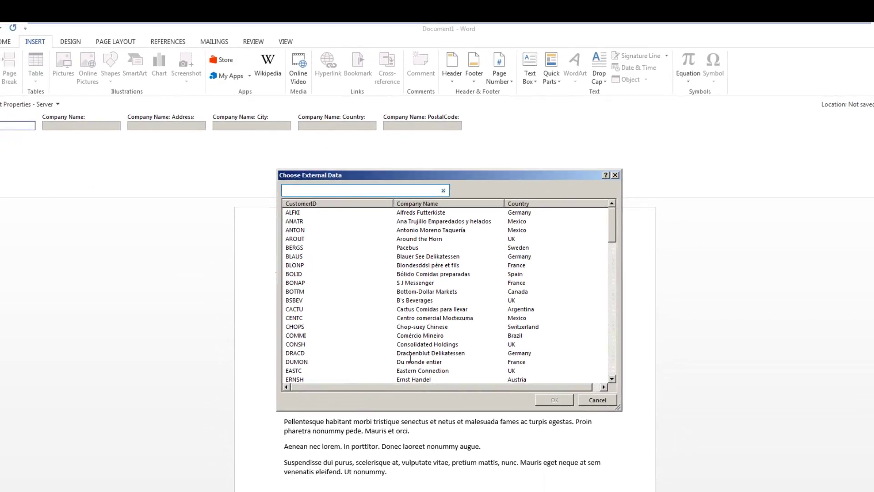
left_click(436, 346)
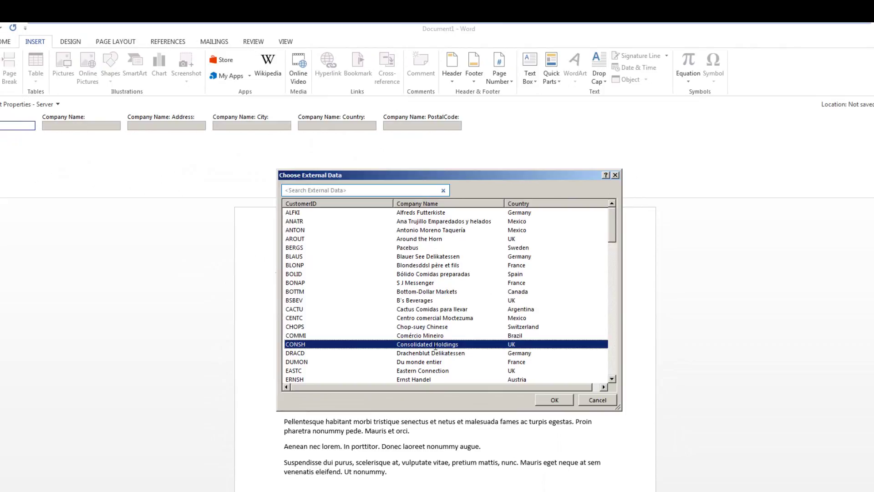
left_click(538, 398)
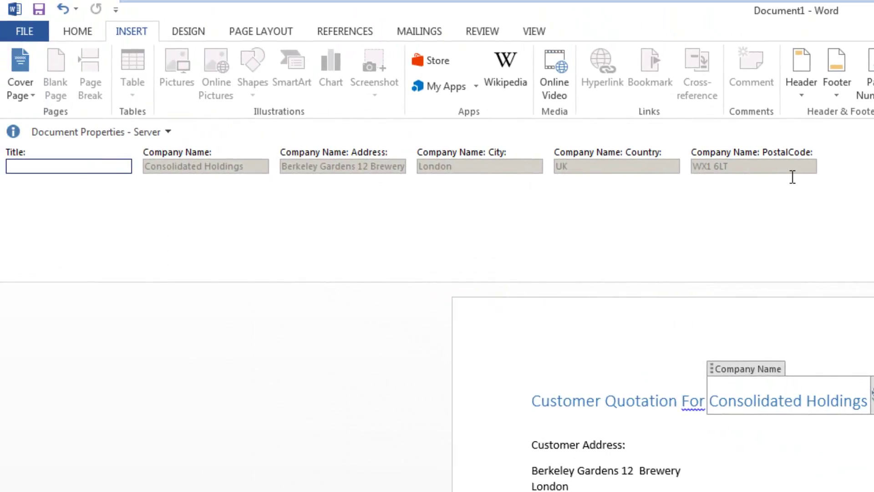
Step: Enter 'Customer Quotation1' as the document's Title property
left_click(34, 164)
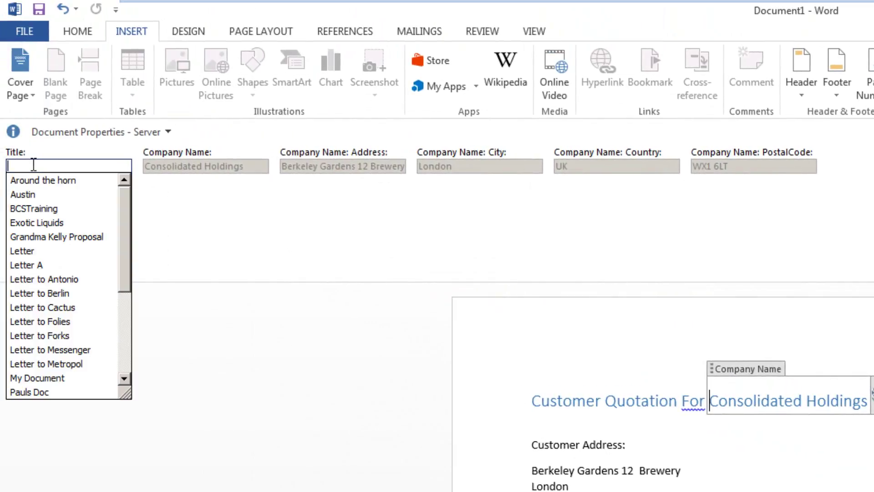
type("Customer ")
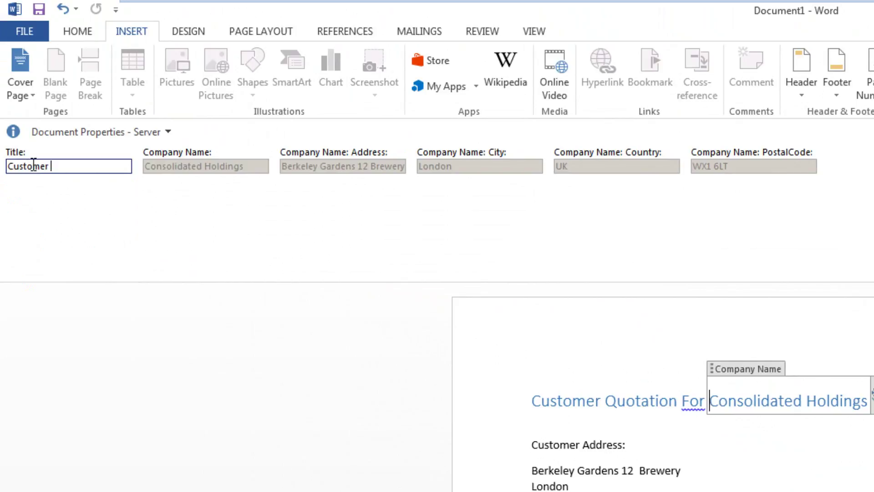
type("Quotation1")
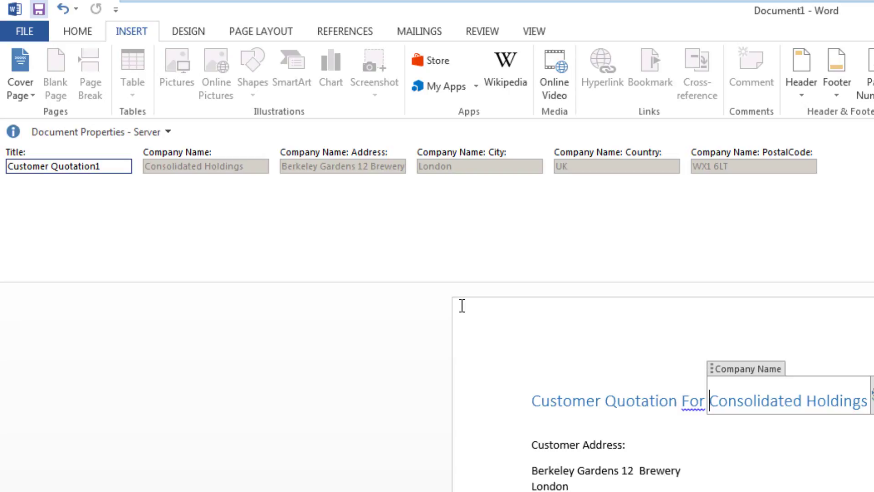
Step: Save the quotation as 'Customer Quotation For Consolidated Holdings.docx' in the SharePoint Customer Quotations library
key("ctrl+s")
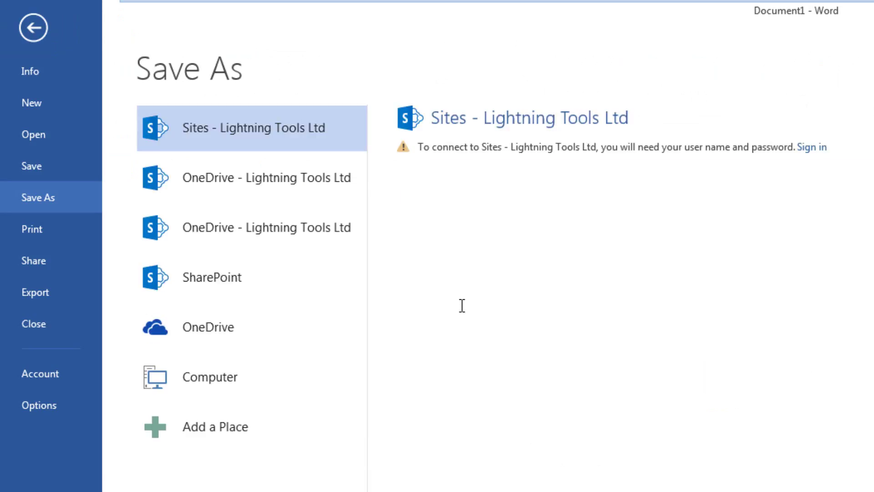
left_click(258, 288)
left_click(500, 182)
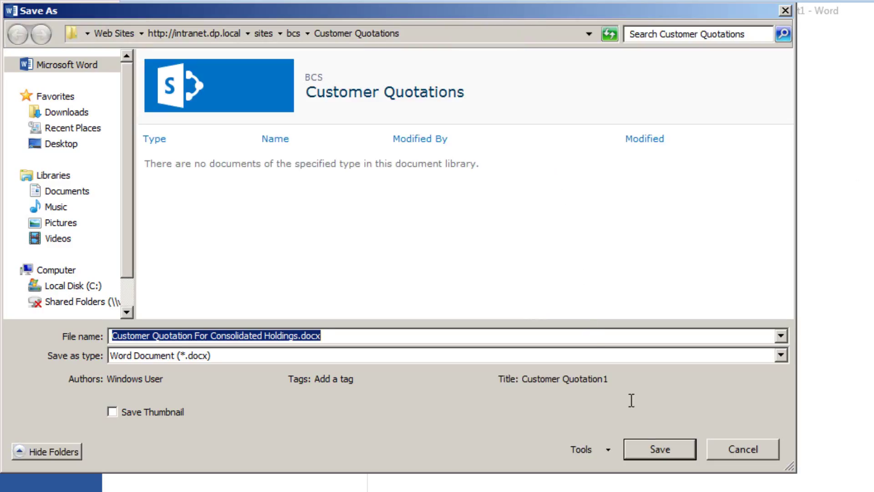
left_click(666, 449)
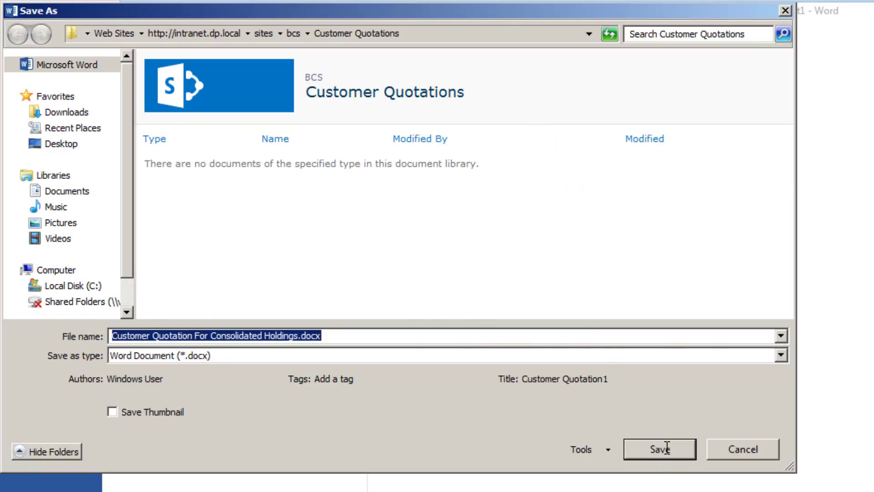